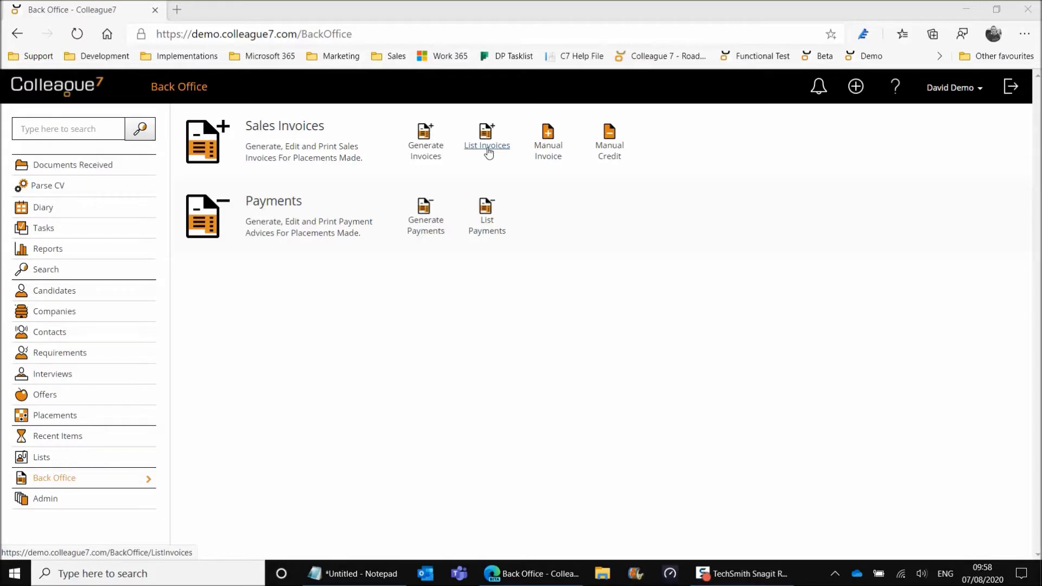
click(426, 157)
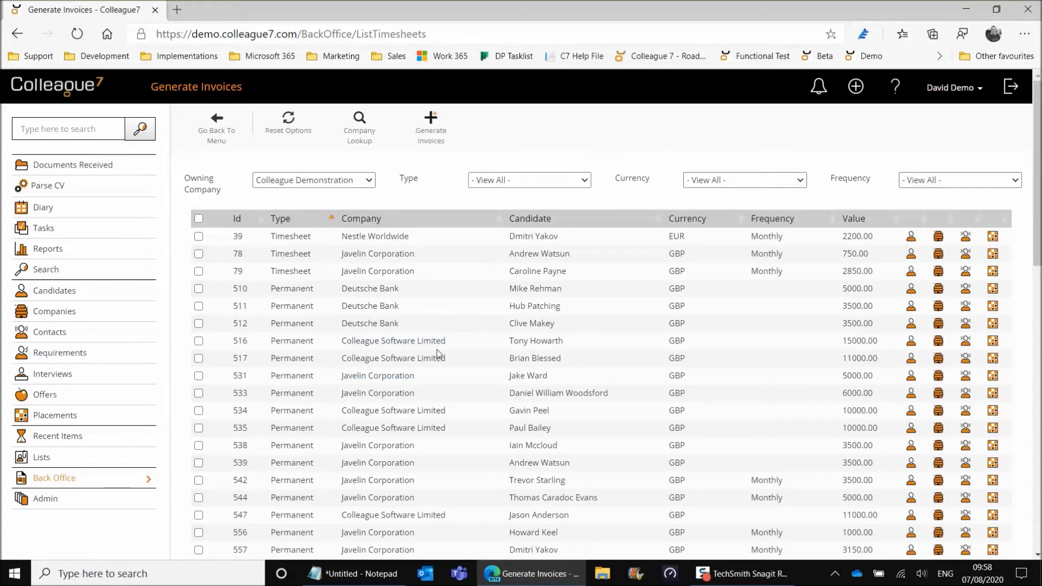
scroll(413, 347, down, 4)
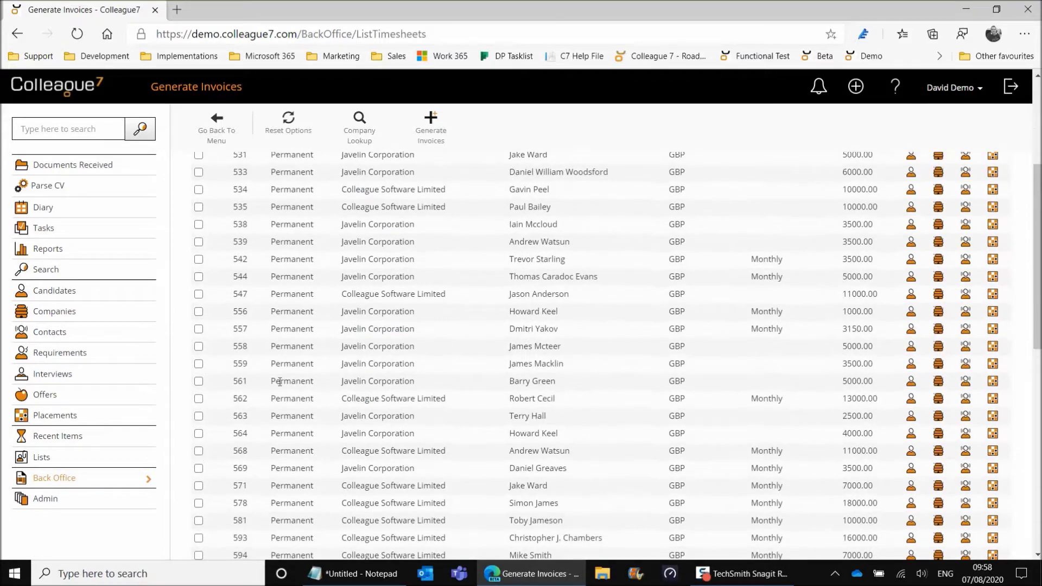
scroll(334, 383, up, 4)
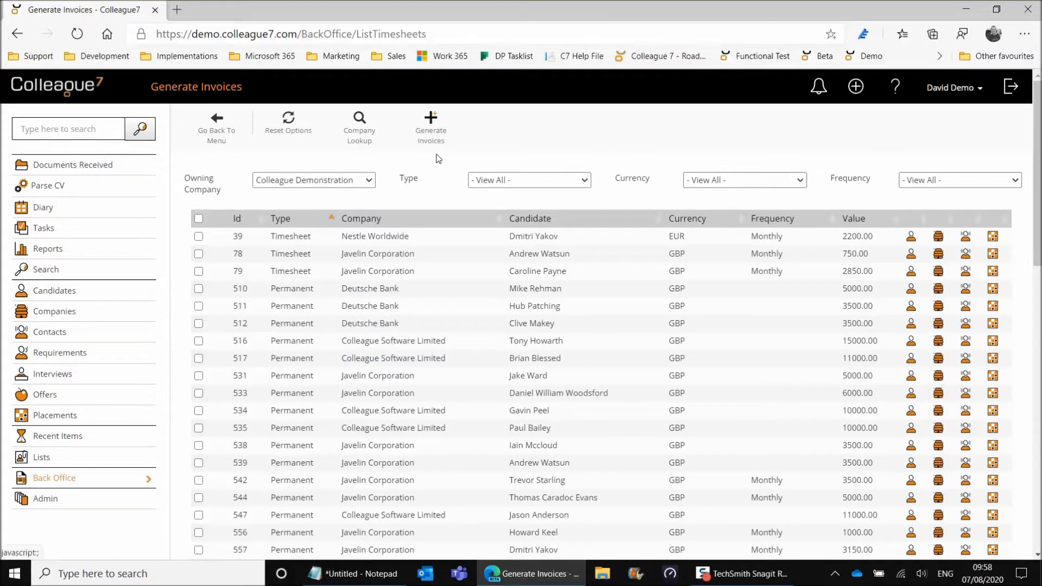
click(218, 131)
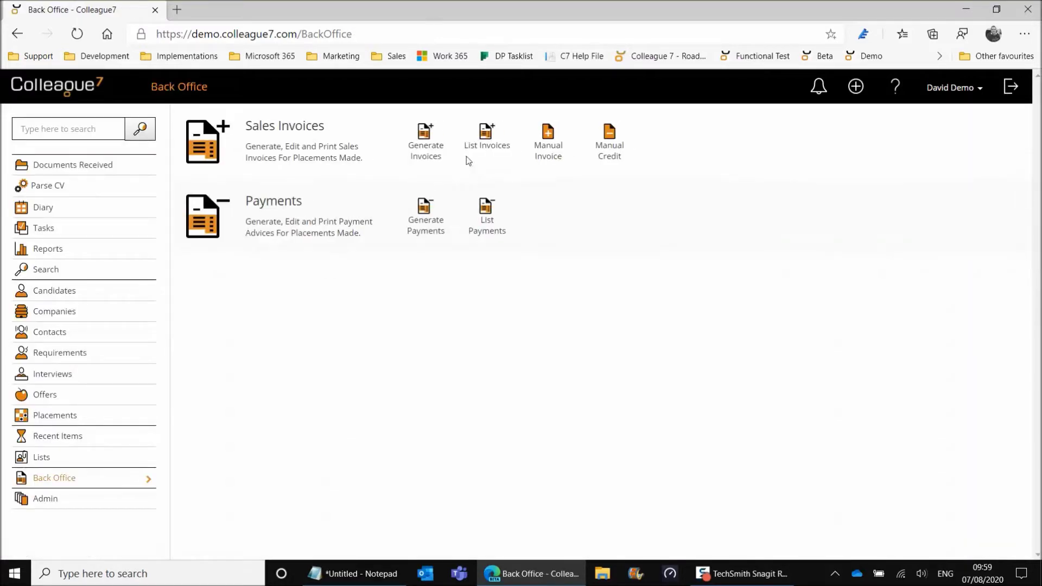
Open the sales invoice list, leaving the owning company choice unchanged.
click(487, 145)
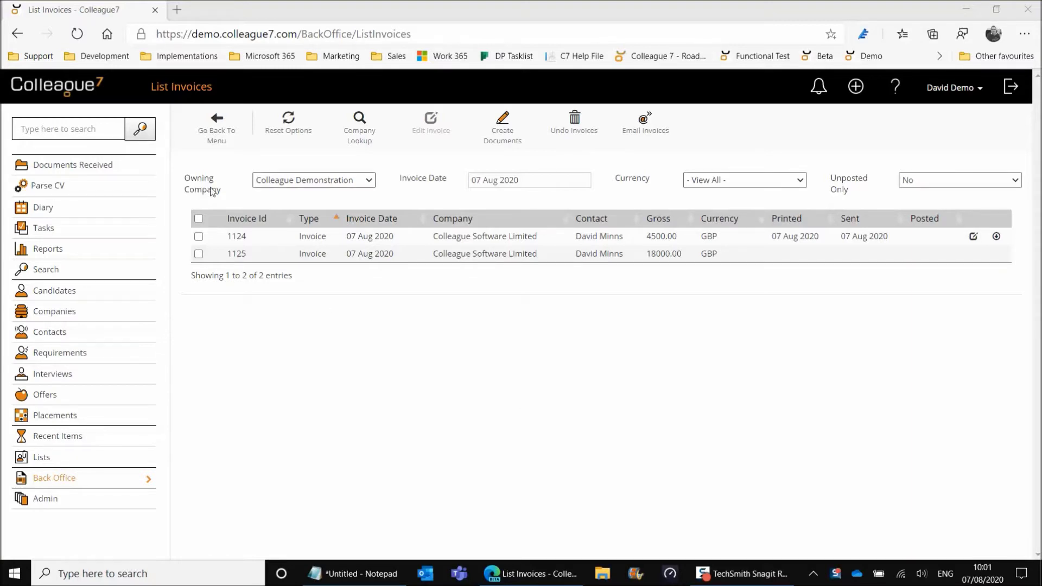
click(315, 180)
click(318, 181)
click(395, 200)
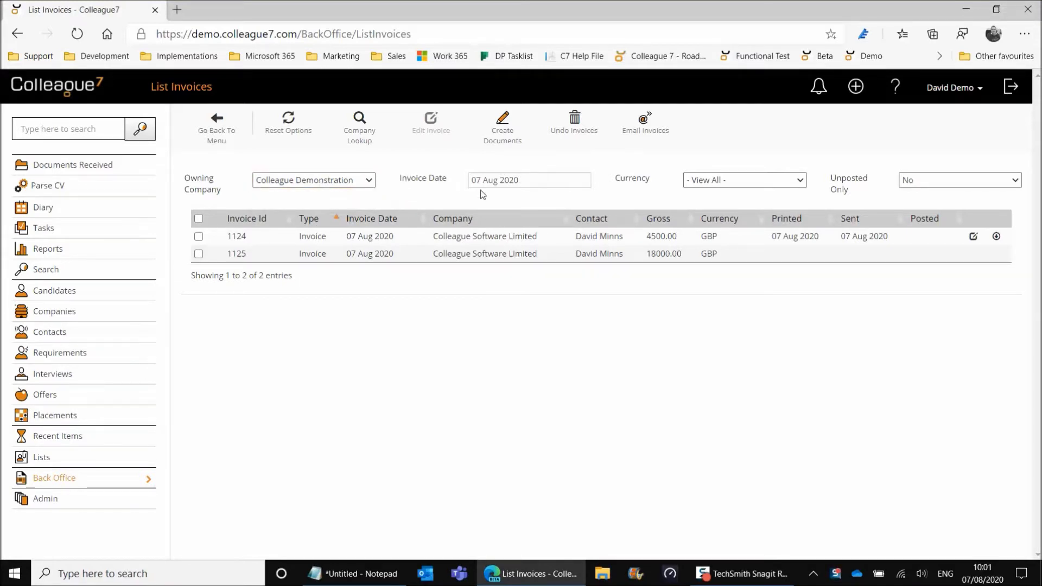
Filter invoices from 30 Jan 2020, then set the invoice date back to today.
click(527, 180)
click(530, 200)
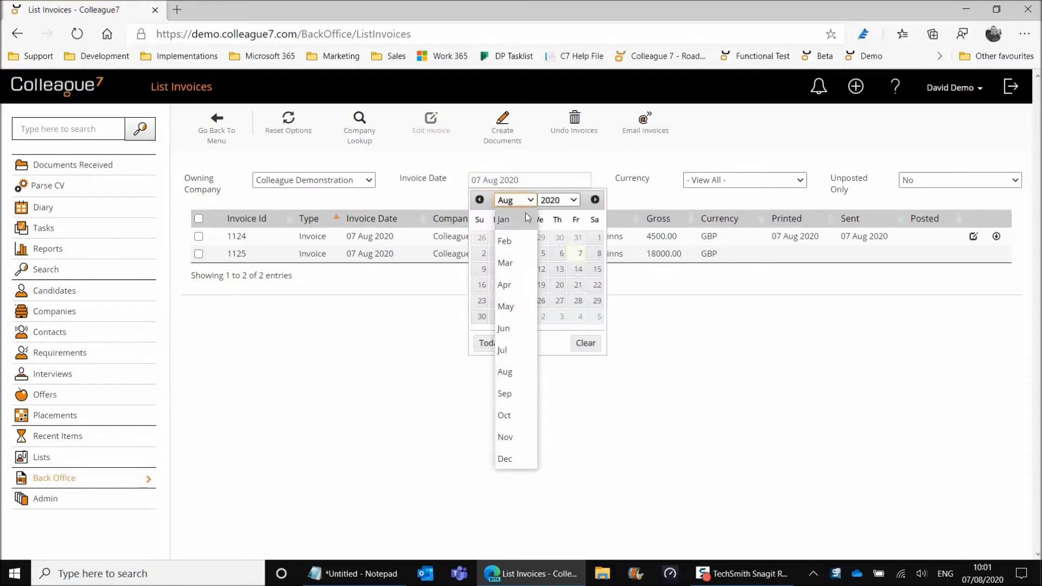
click(516, 241)
click(560, 237)
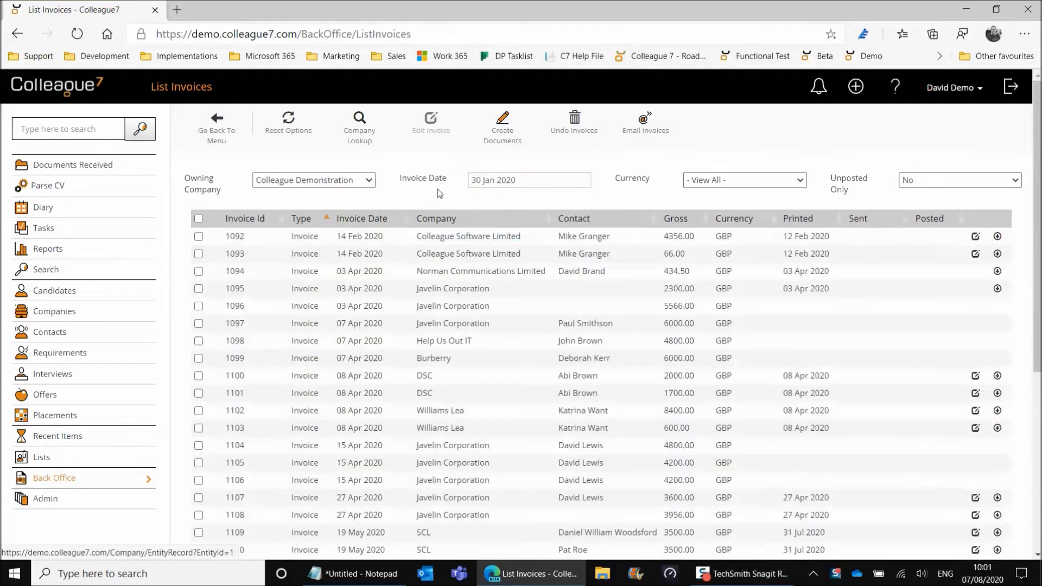
scroll(419, 339, down, 5)
scroll(420, 286, up, 5)
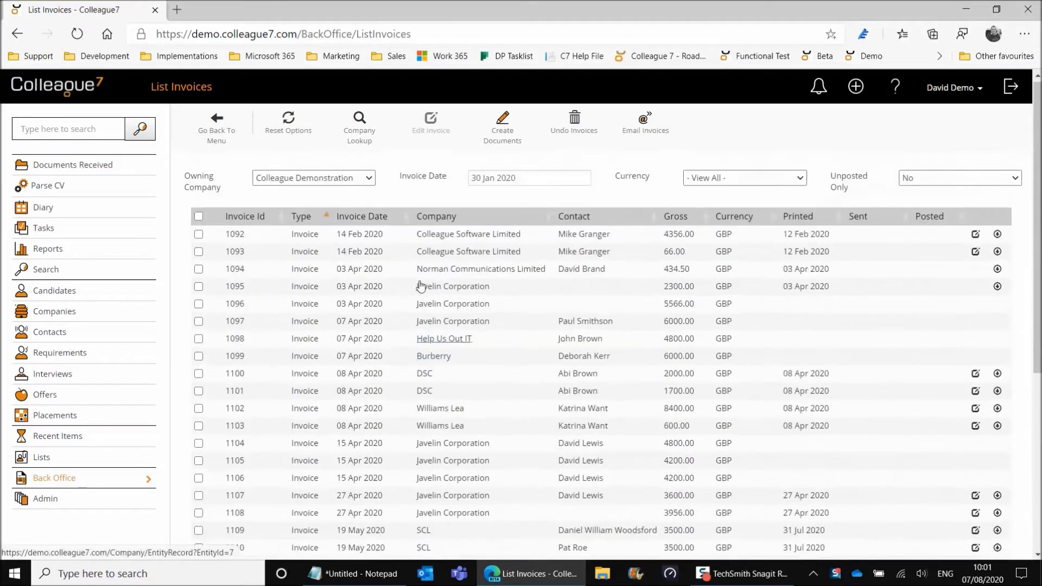
click(505, 179)
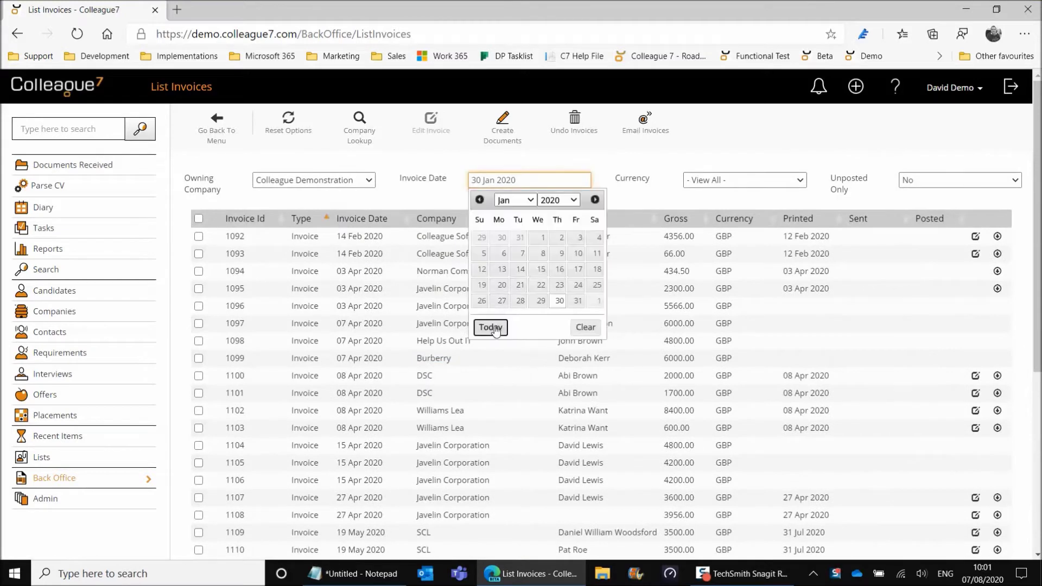
click(491, 327)
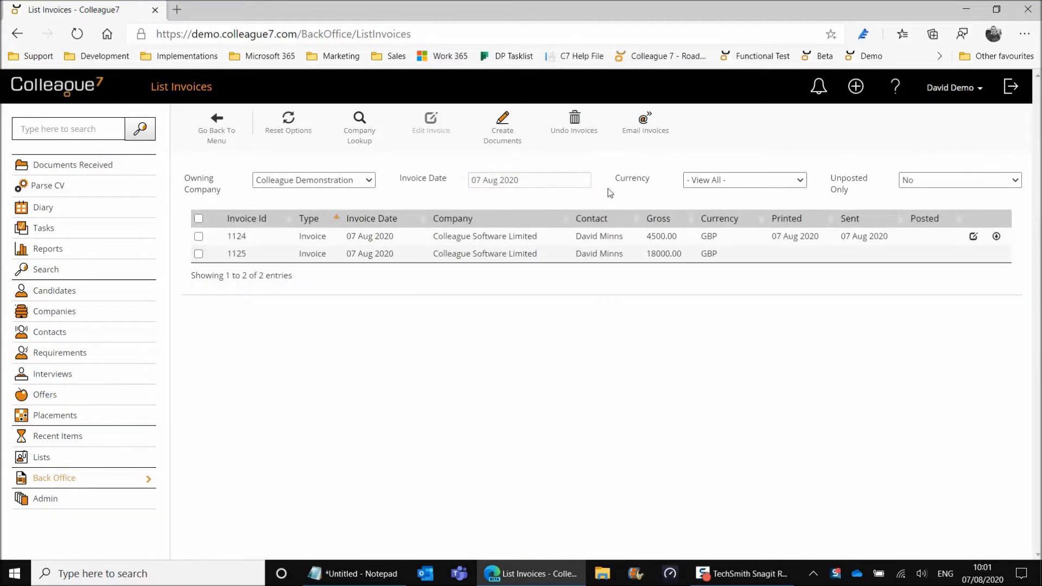
click(733, 186)
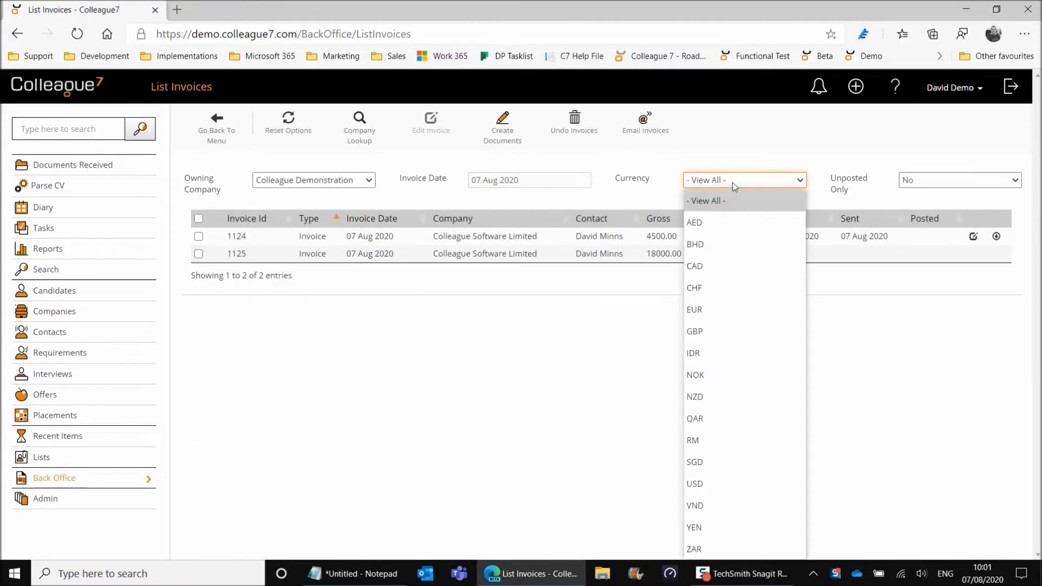
click(661, 180)
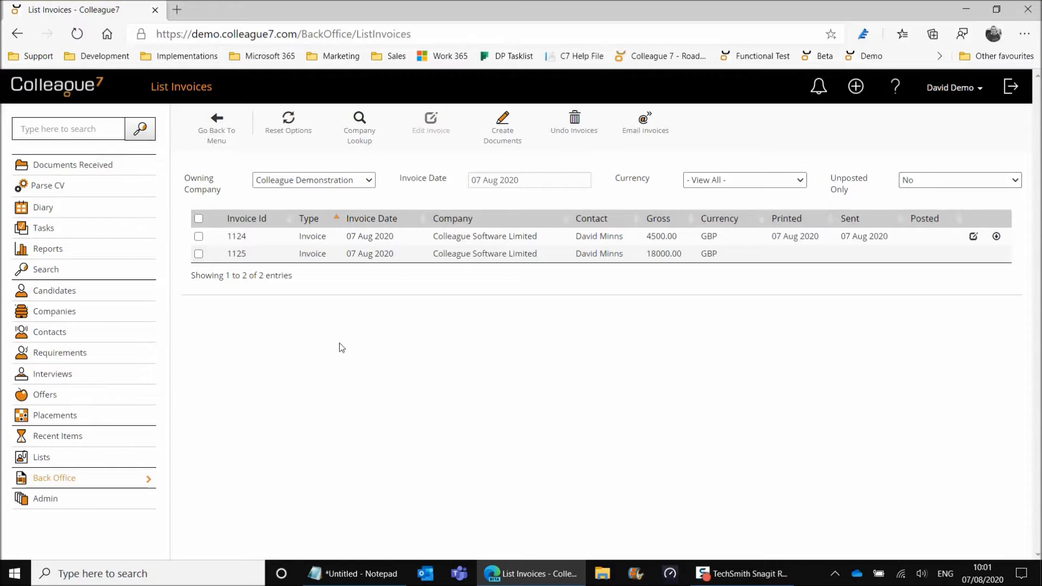
click(363, 143)
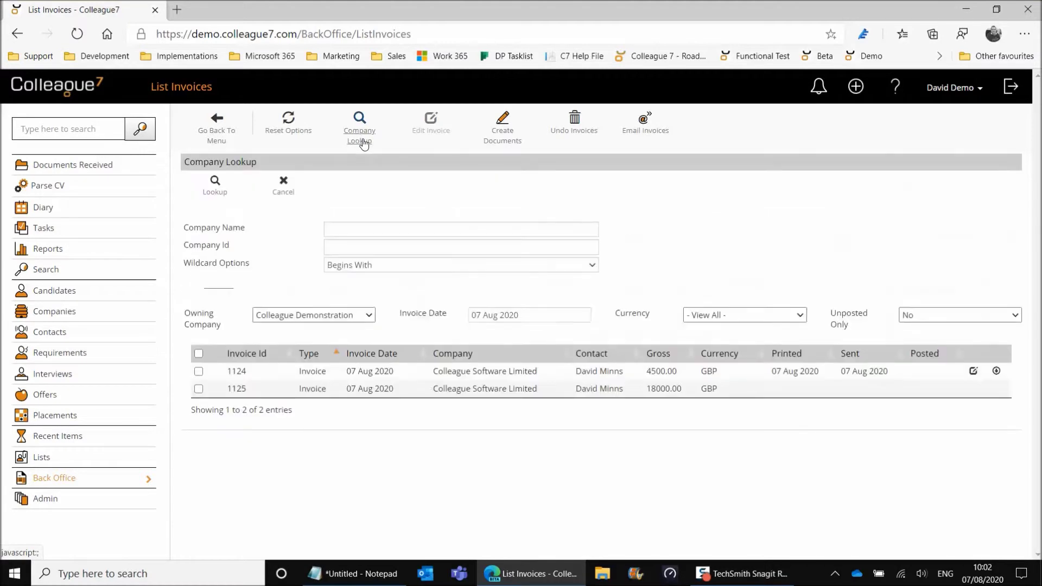
click(283, 188)
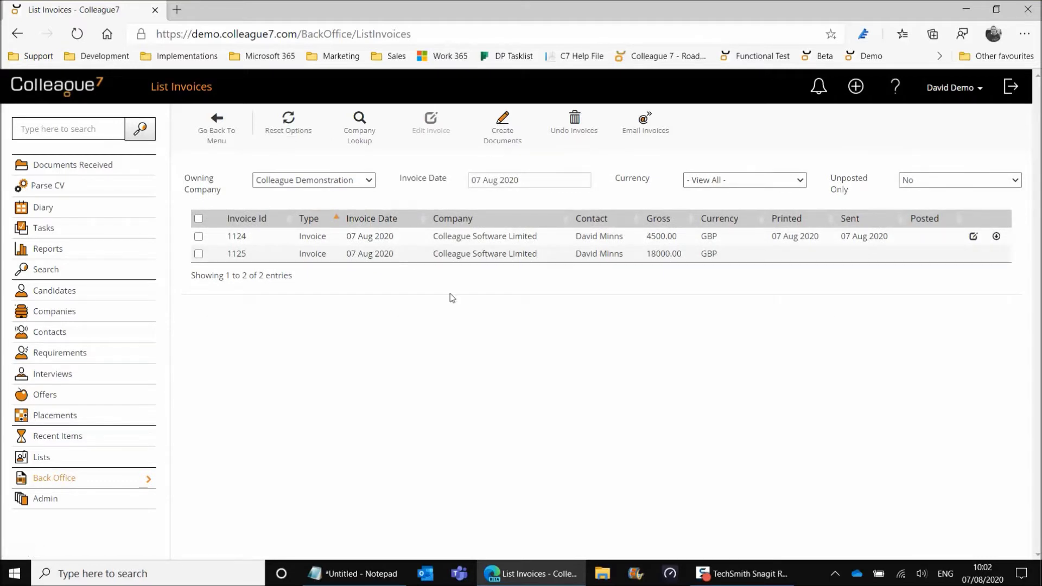
click(290, 134)
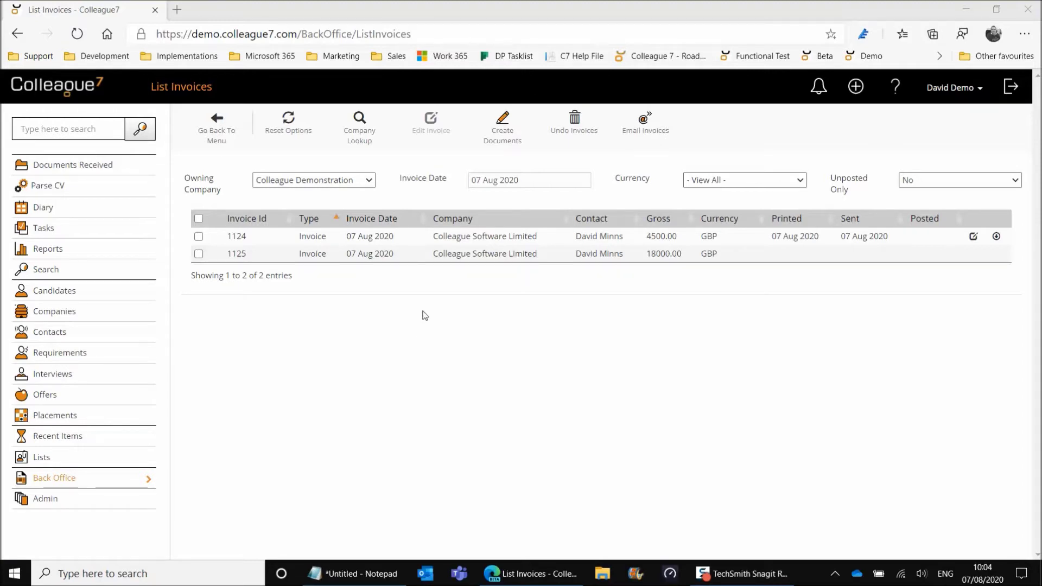
Tick invoice 1125, cancel the Undo Invoices action, and tick 1125 again.
click(198, 254)
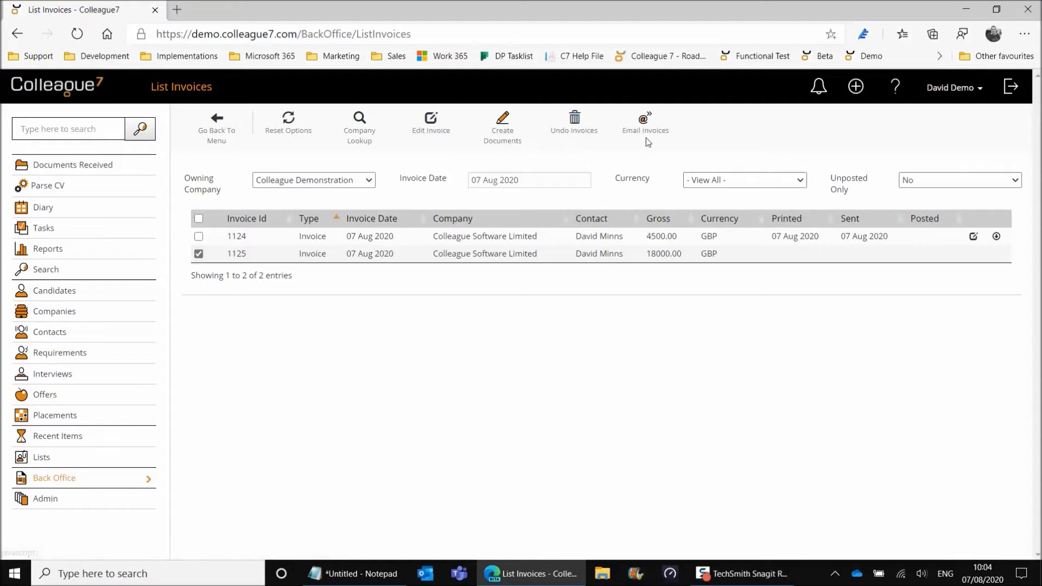
click(574, 133)
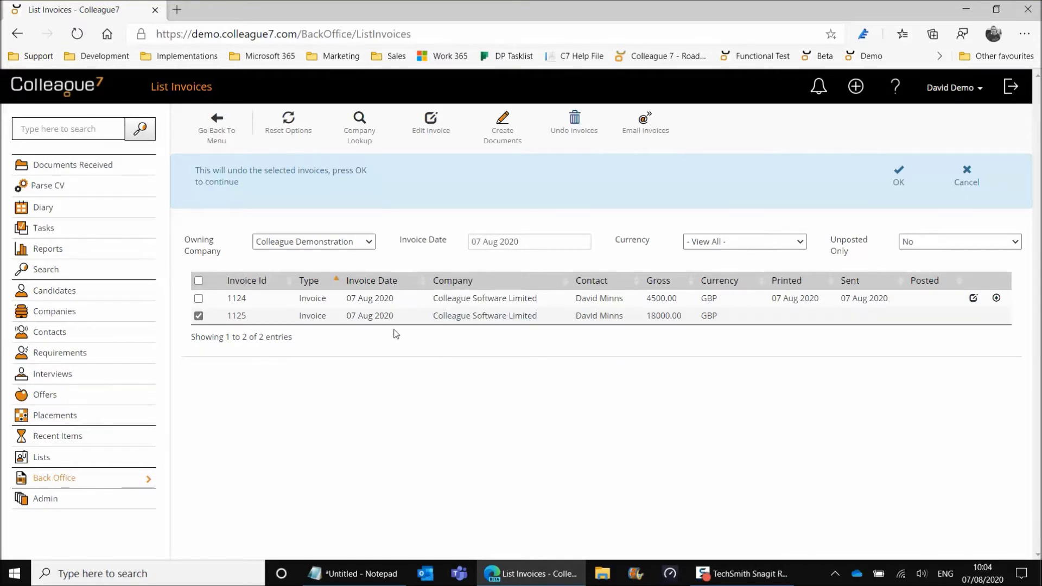
click(964, 179)
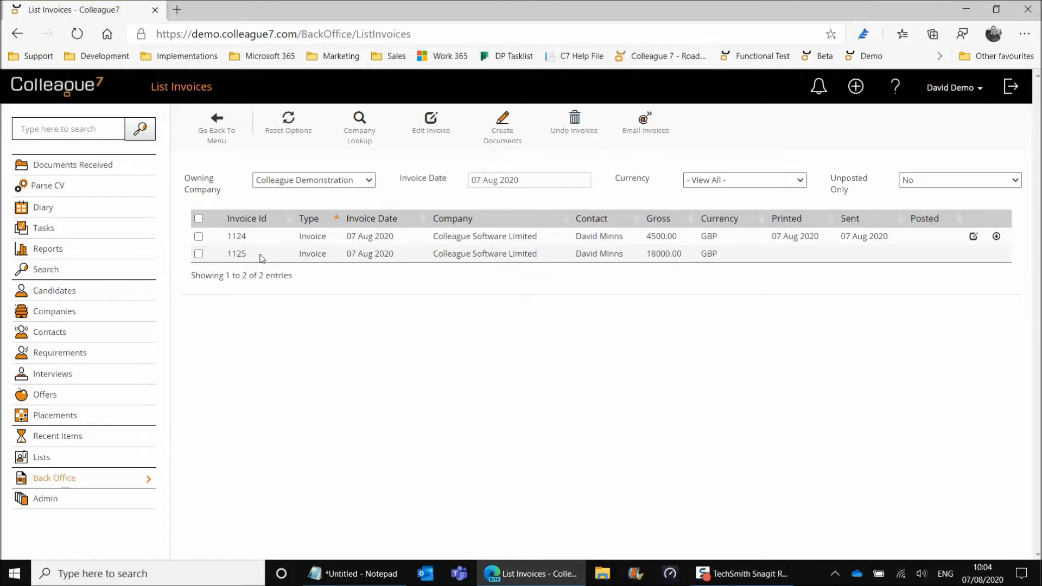
click(199, 254)
Edit invoice 1125 with PO number PO12345, keeping its invoice address and GBP currency.
click(431, 120)
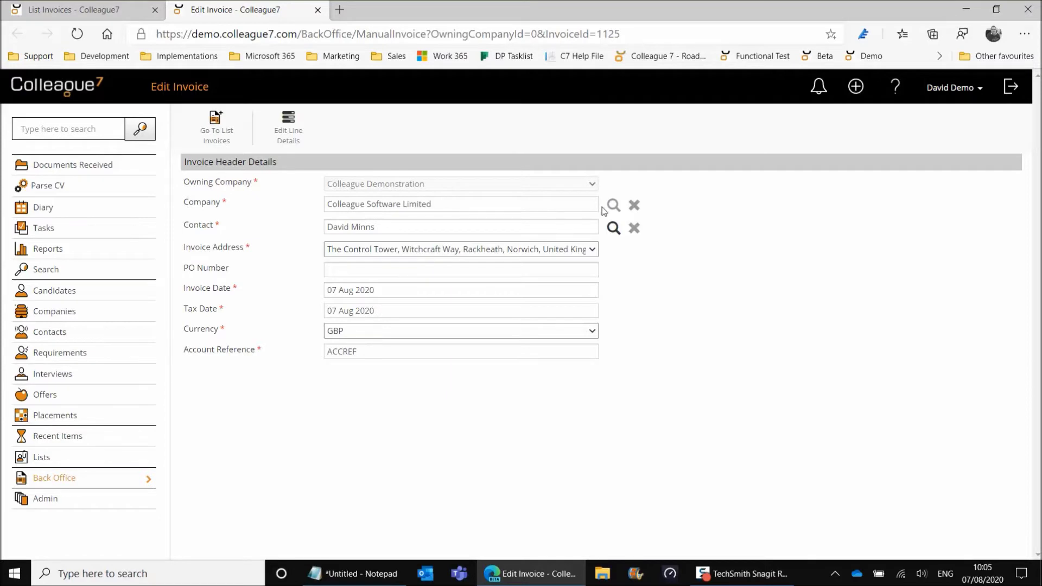
click(525, 253)
click(519, 290)
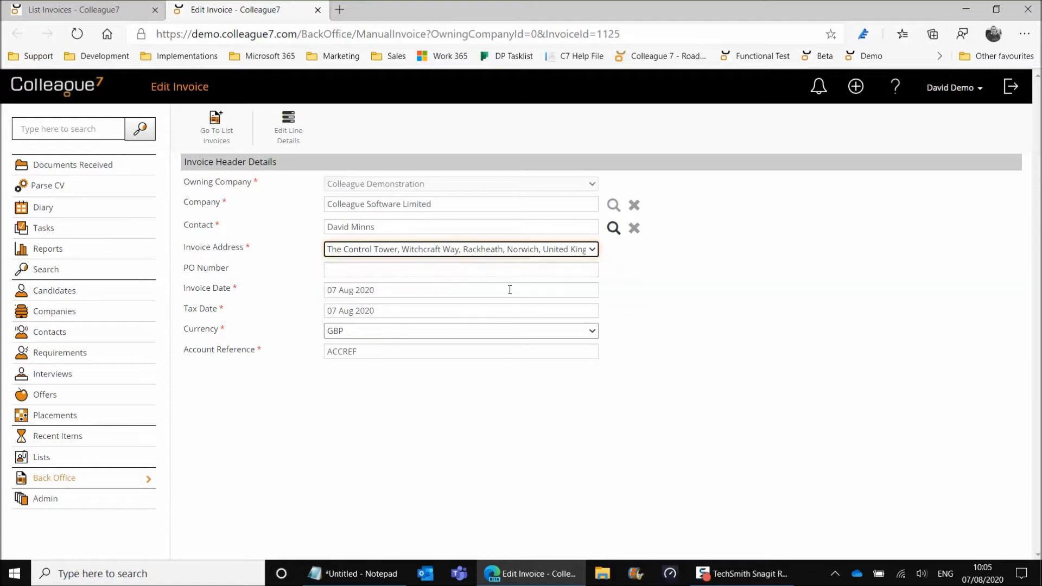
click(400, 270)
text(PO12345)
click(295, 301)
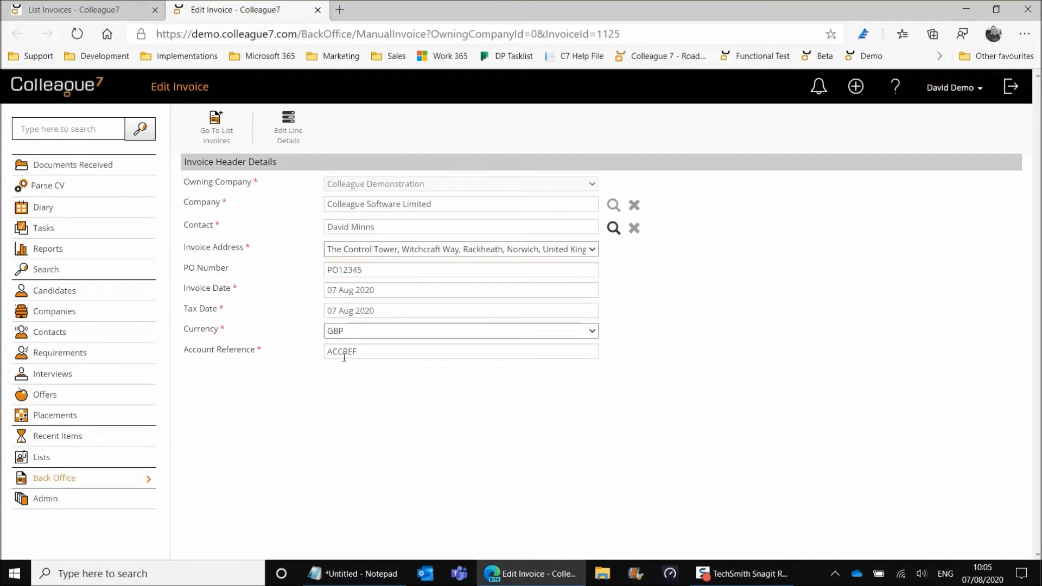
click(330, 336)
click(296, 324)
Review the introduction fee line (15000 net, 3000 tax) without changes, then return to List Invoices.
click(286, 141)
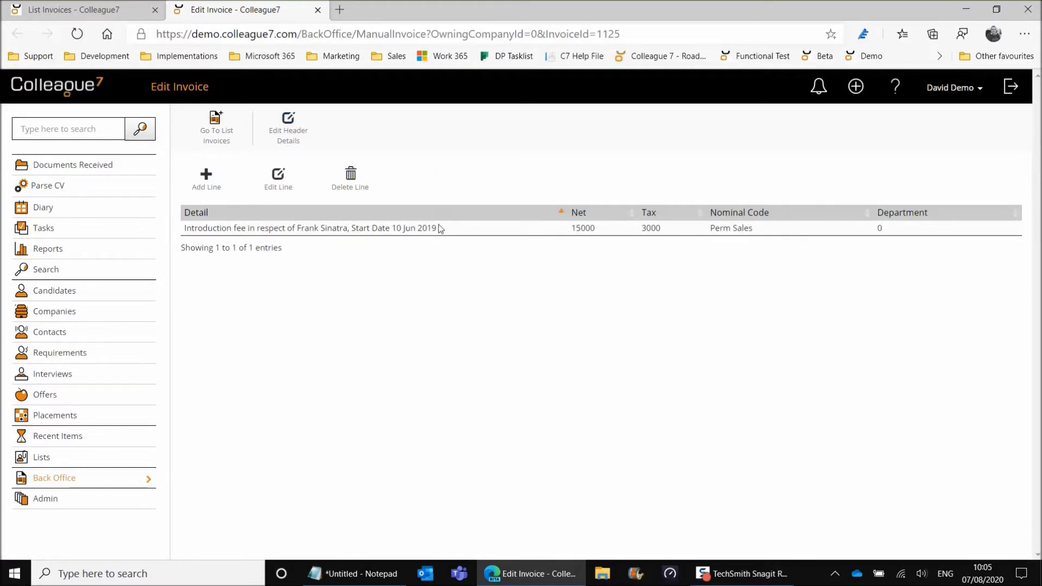
click(274, 229)
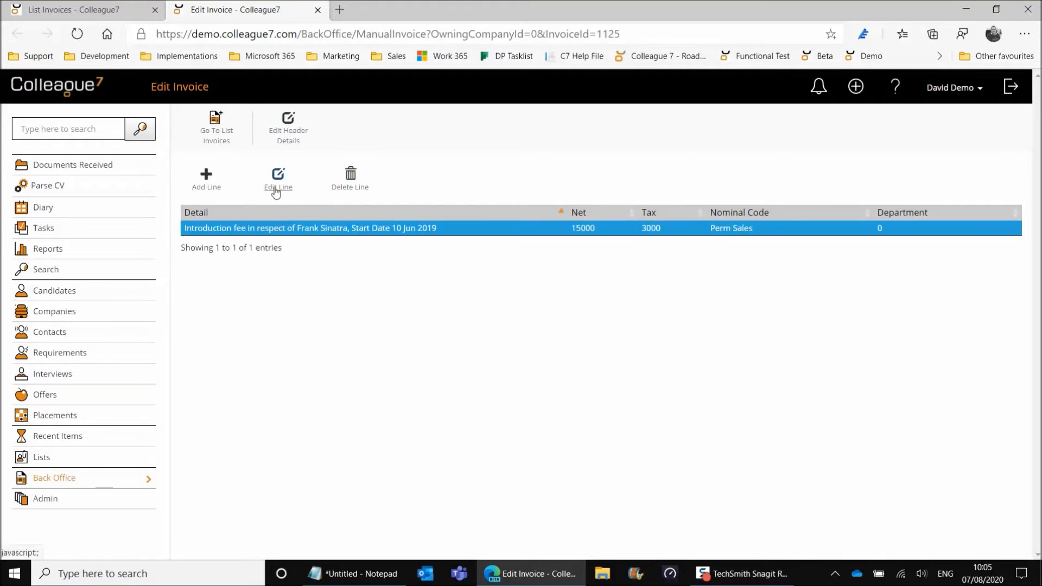
click(275, 190)
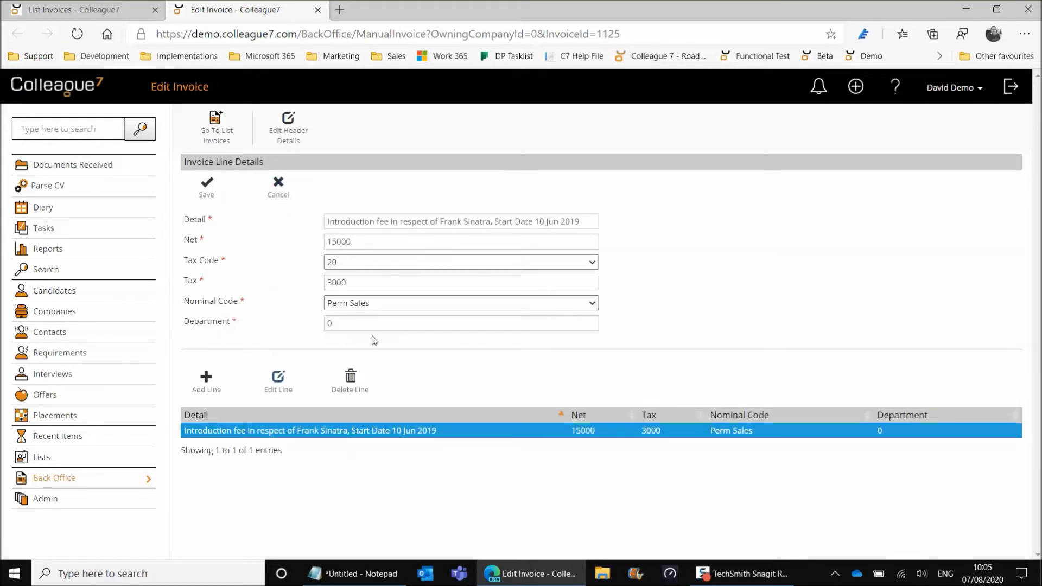
click(278, 196)
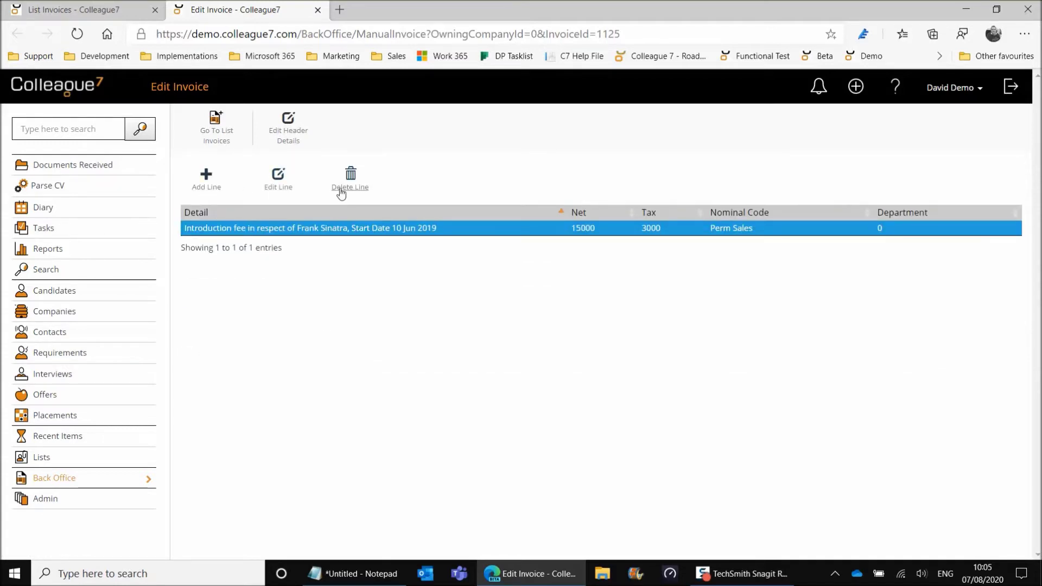
click(206, 181)
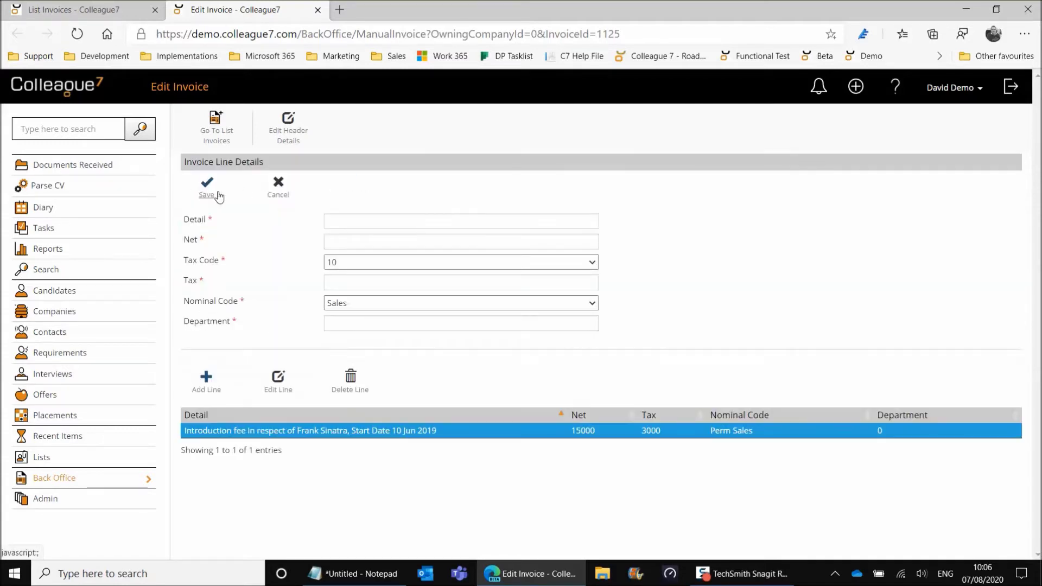
click(277, 196)
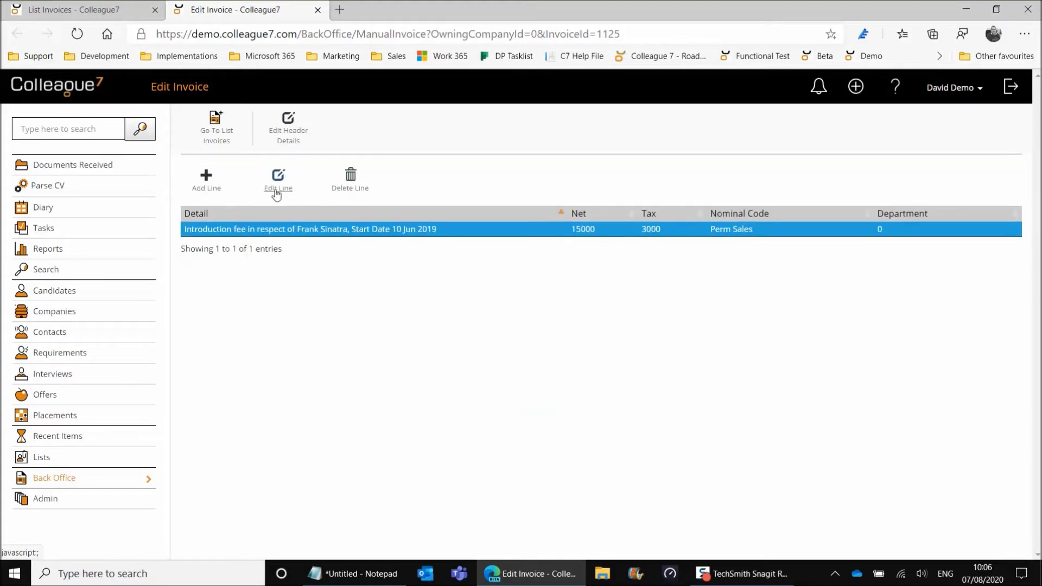
click(219, 142)
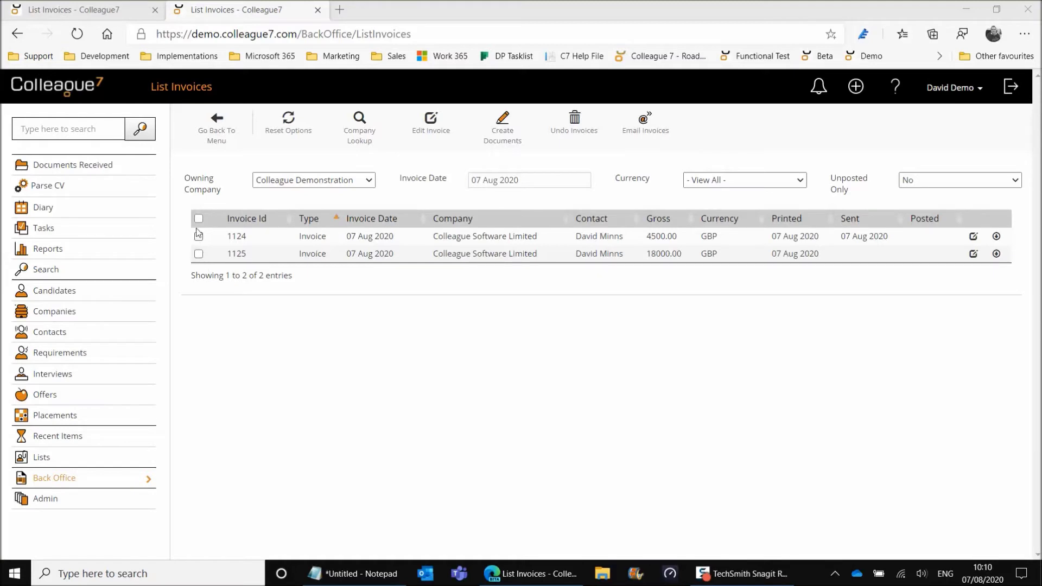
Tick the checkbox on invoice 1125's row in the loaded list.
click(199, 253)
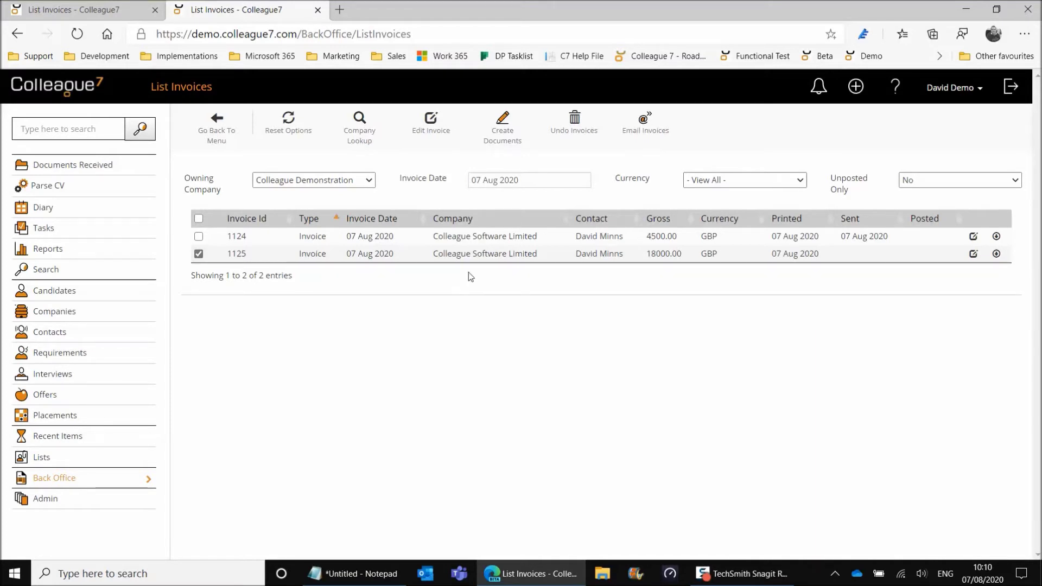
Create a Word Document for invoice 1125 using the Colleague Sales Invoice (DOCX) template.
click(505, 142)
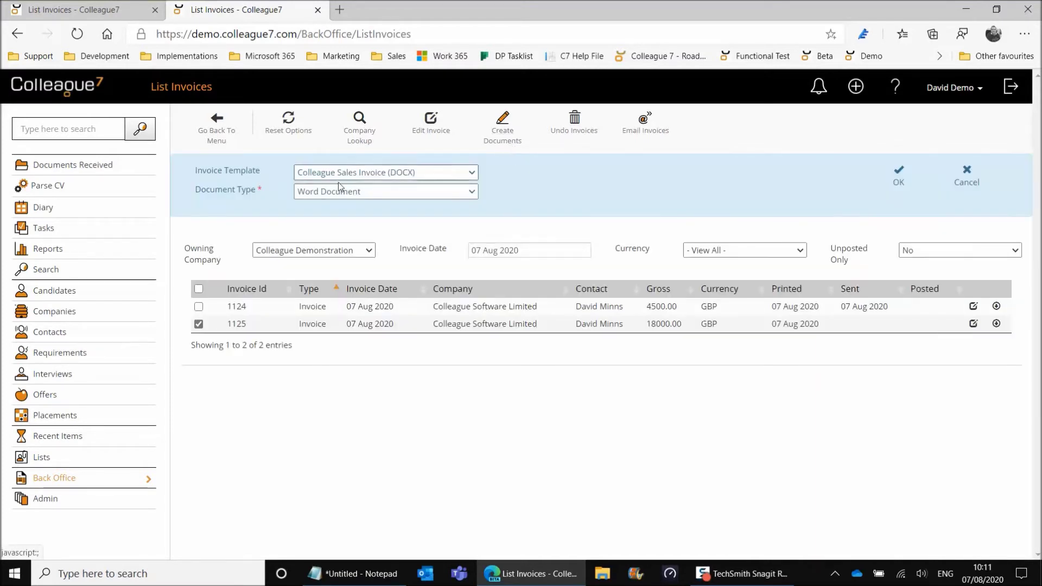
click(402, 173)
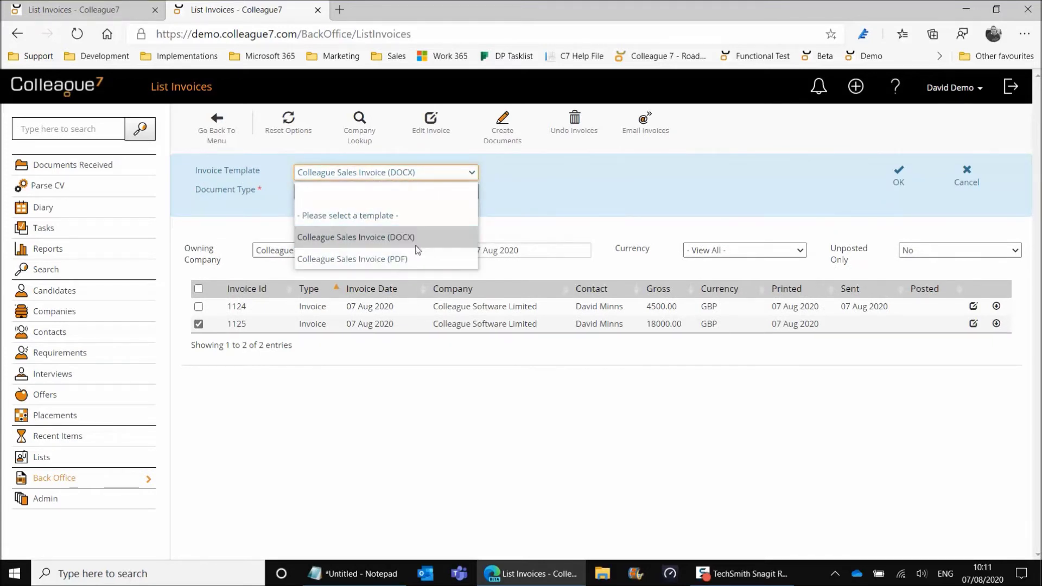
click(425, 239)
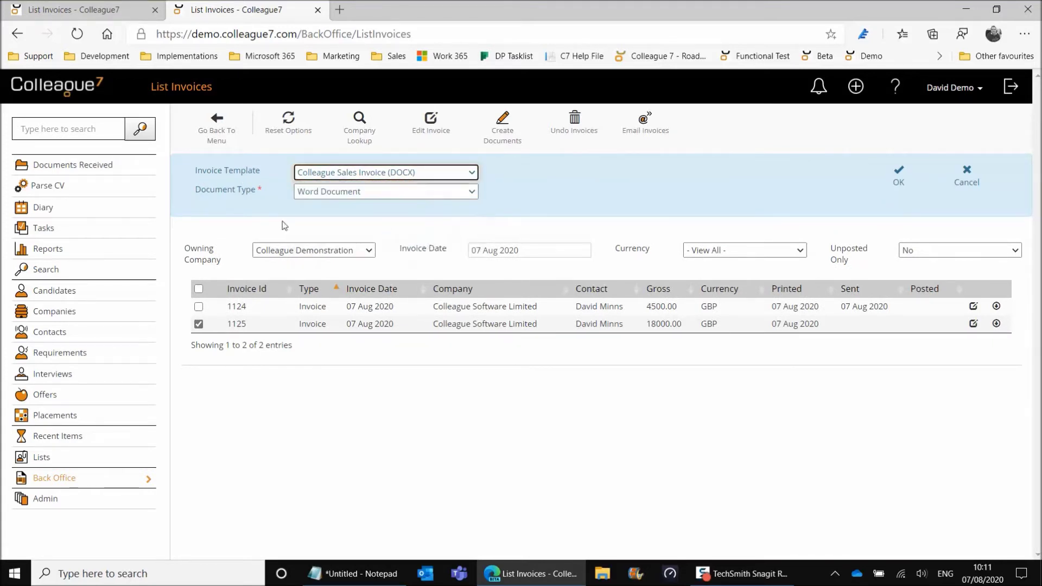
click(381, 193)
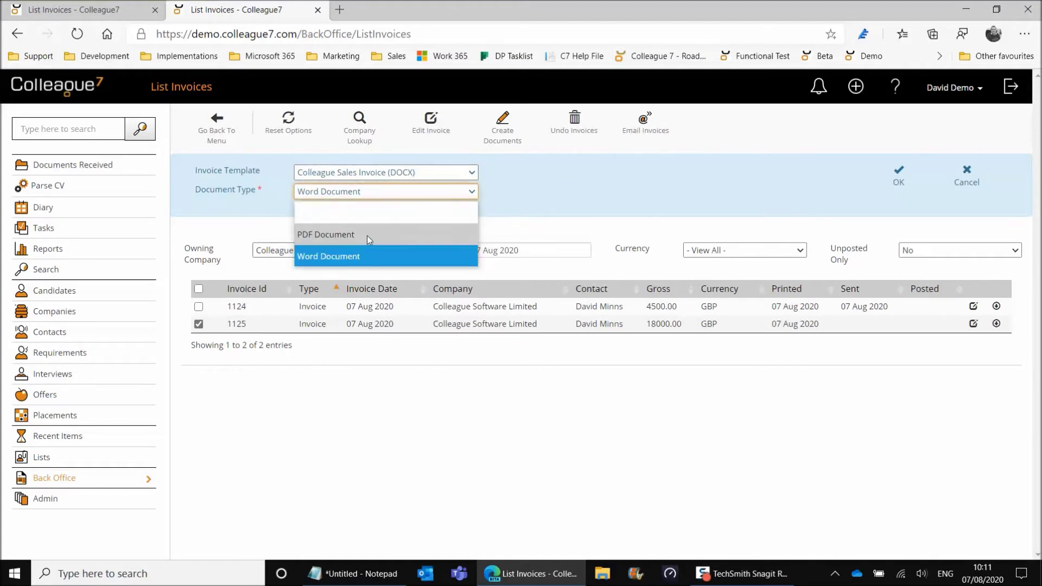
click(332, 257)
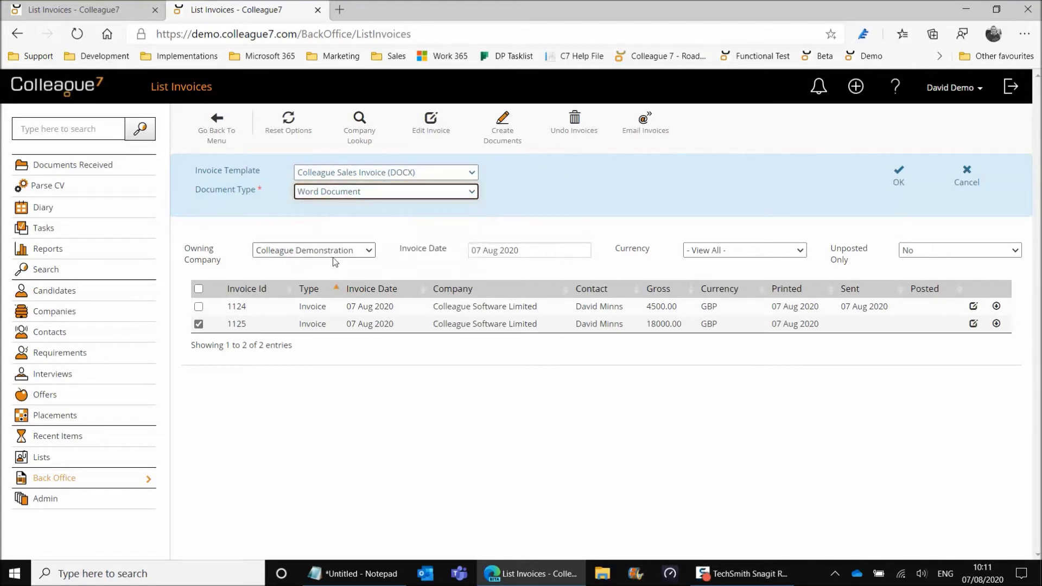
click(899, 184)
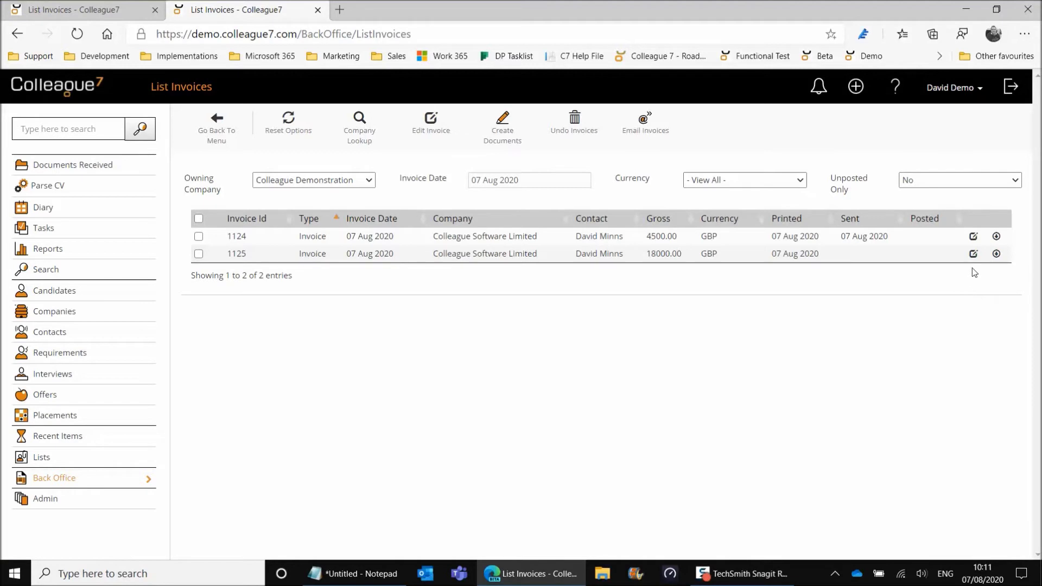
Open invoice 1125's 3069.docx in Word Online, agreeing to the OneDrive upload.
click(973, 254)
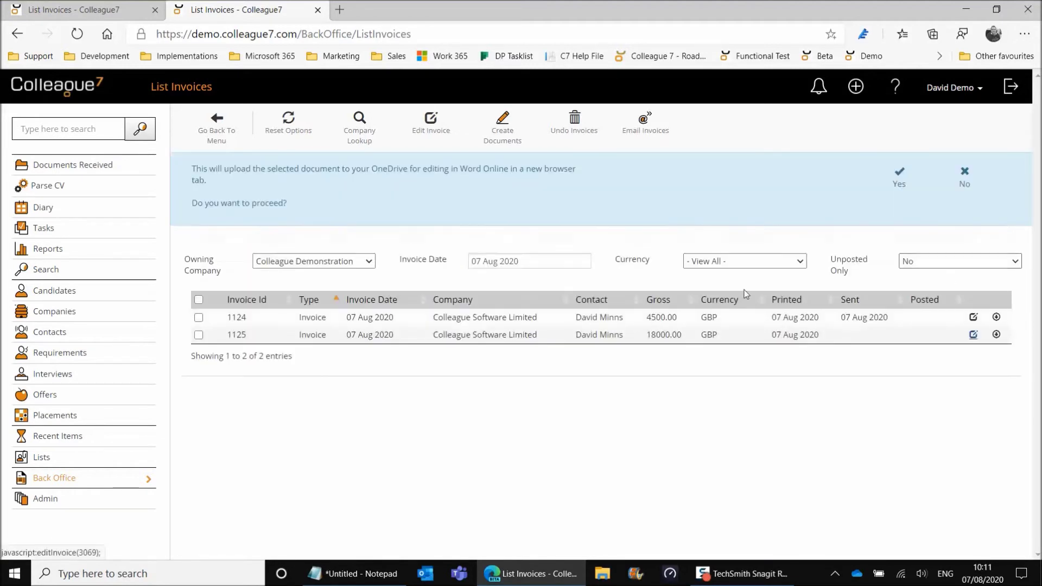
click(899, 184)
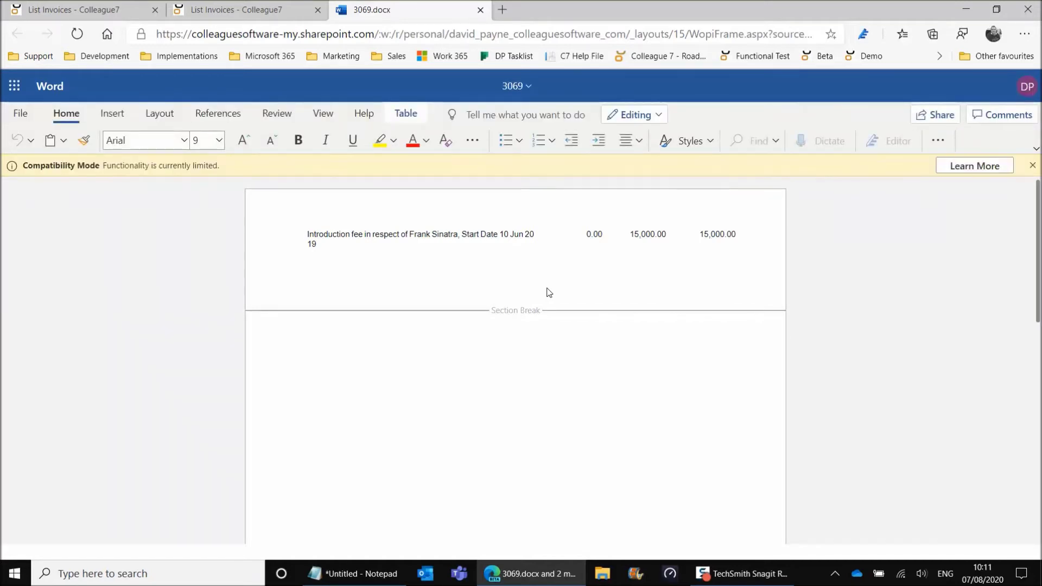
Open 3069.docx in desktop Word, scroll through to the 18,000.00 total and payment details, then close it.
click(647, 114)
click(657, 246)
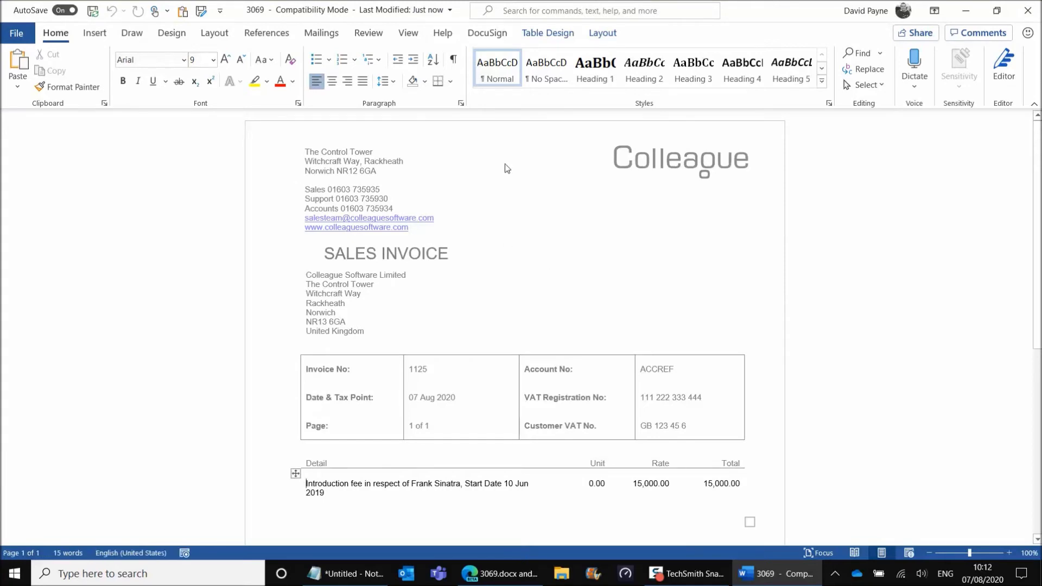
scroll(541, 324, down, 3)
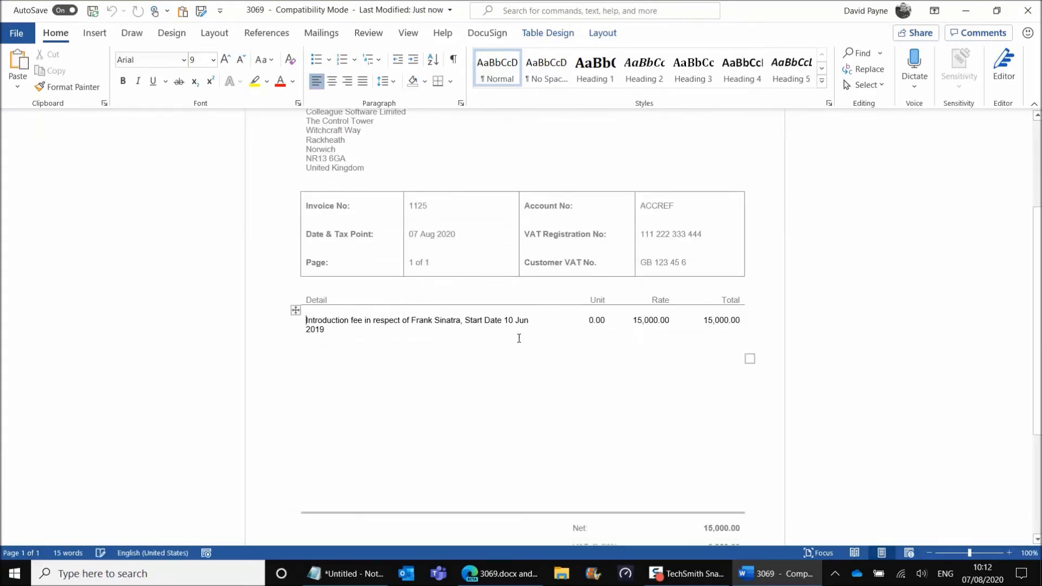
scroll(356, 342, down, 1)
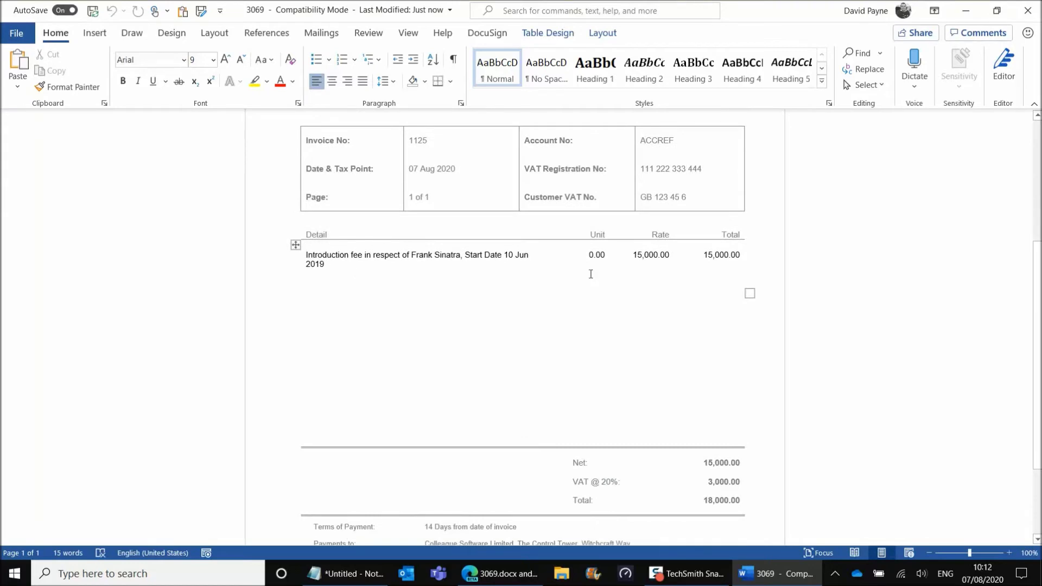
scroll(640, 368, down, 2)
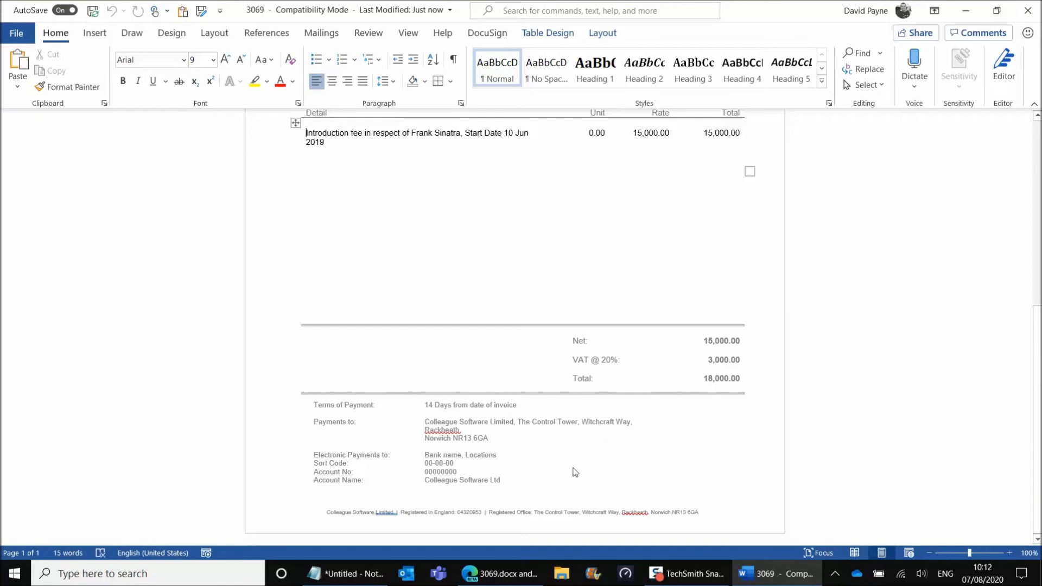
scroll(519, 345, up, 2)
scroll(519, 345, up, 4)
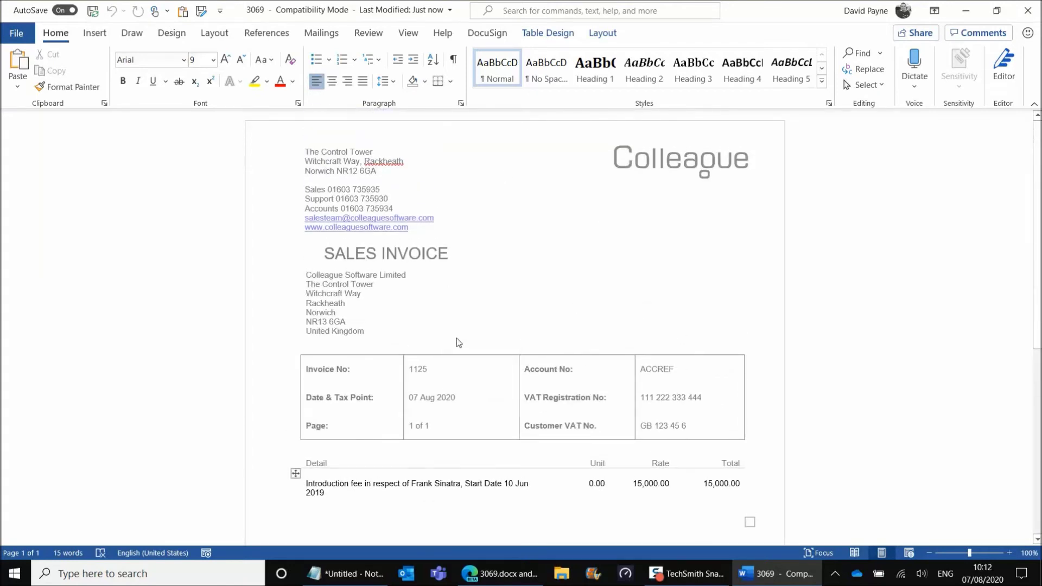
click(1027, 13)
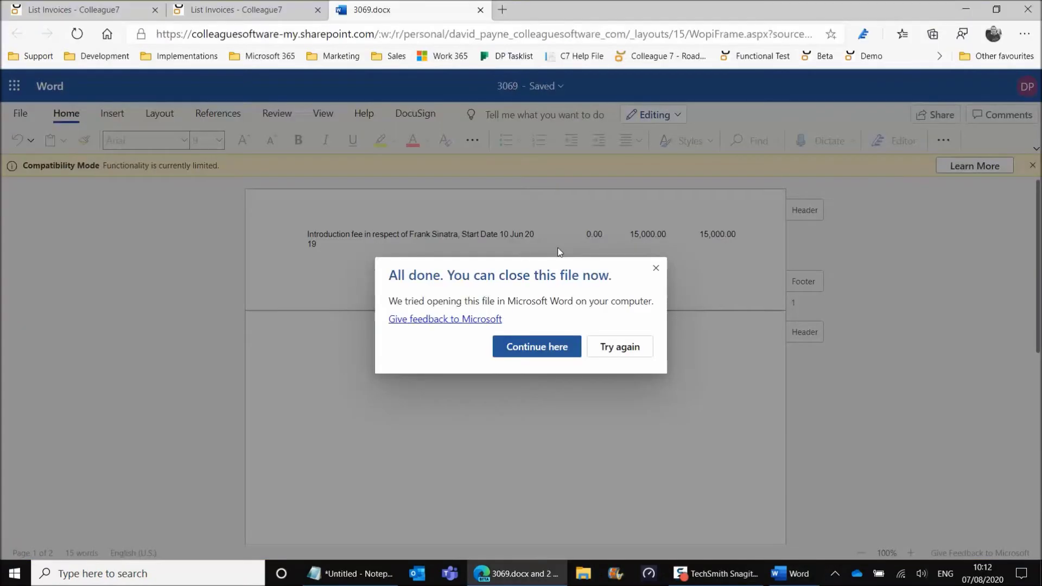
Close the 3069.docx browser tab, re-tick invoice 1125, and start Email Invoices.
click(480, 10)
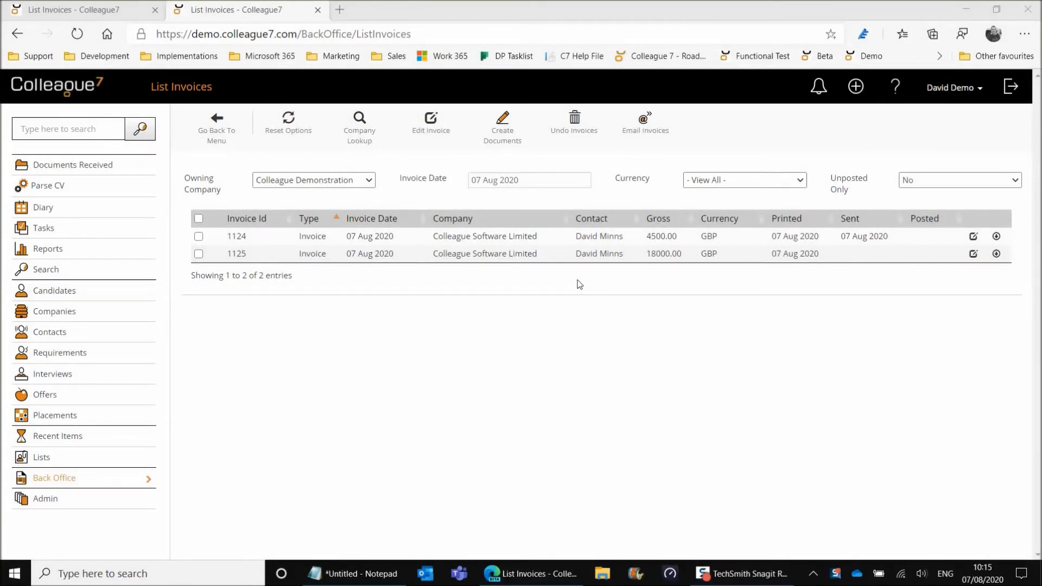
click(199, 253)
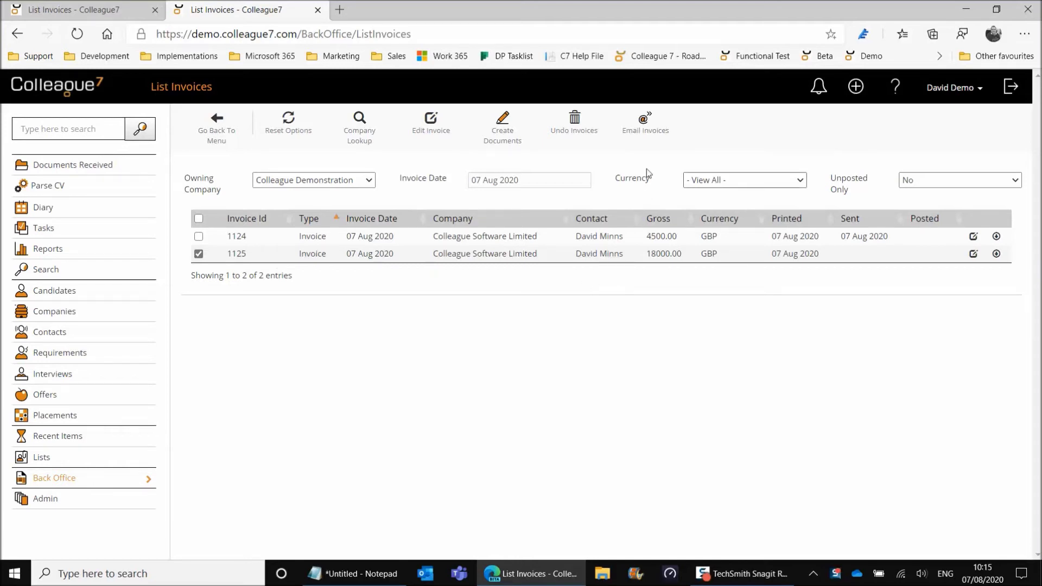
click(647, 133)
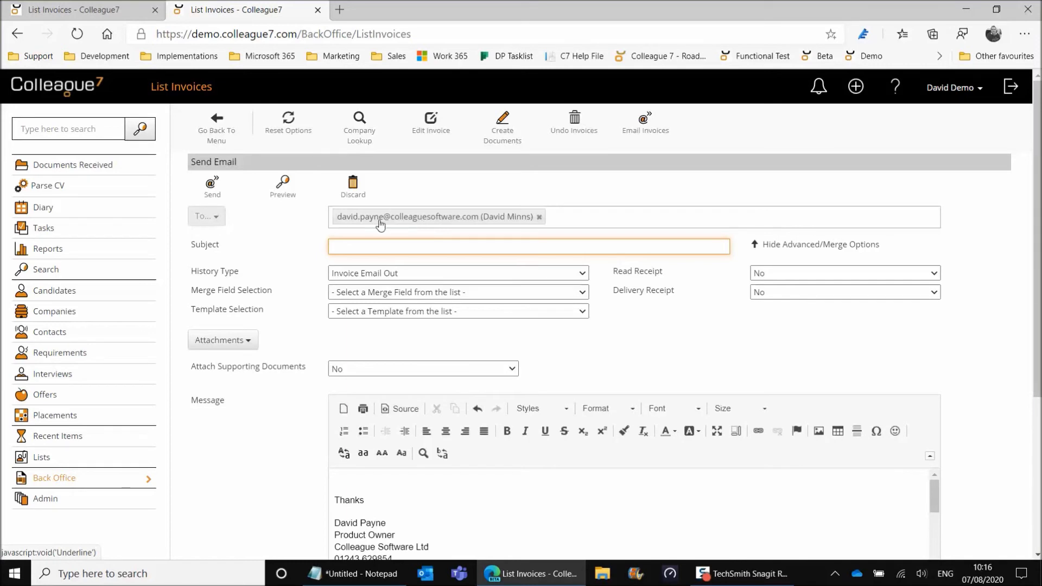
Apply the Invoice Contact email template and keep Attach Supporting Documents set to No.
click(368, 313)
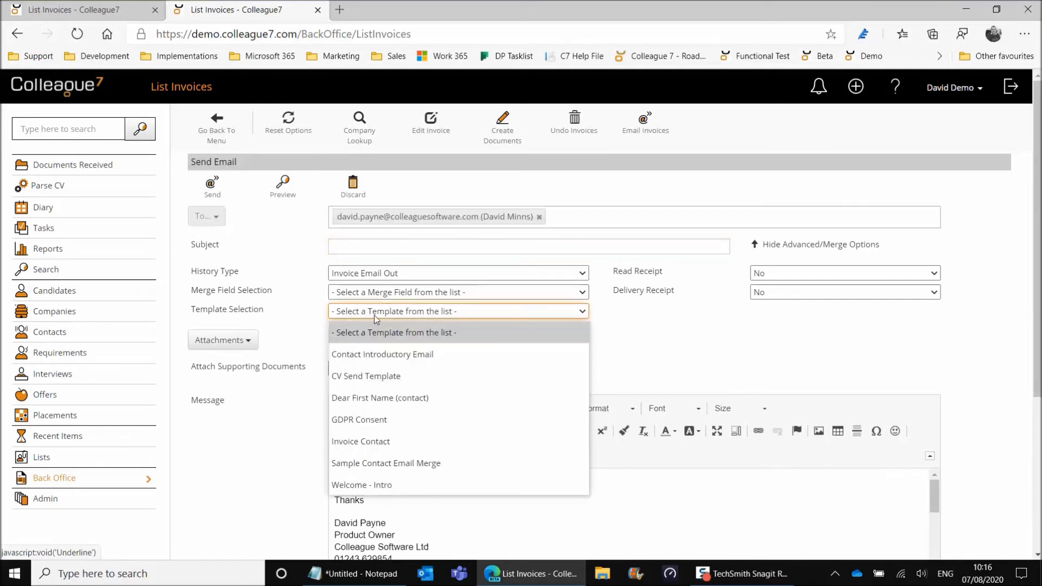
click(370, 443)
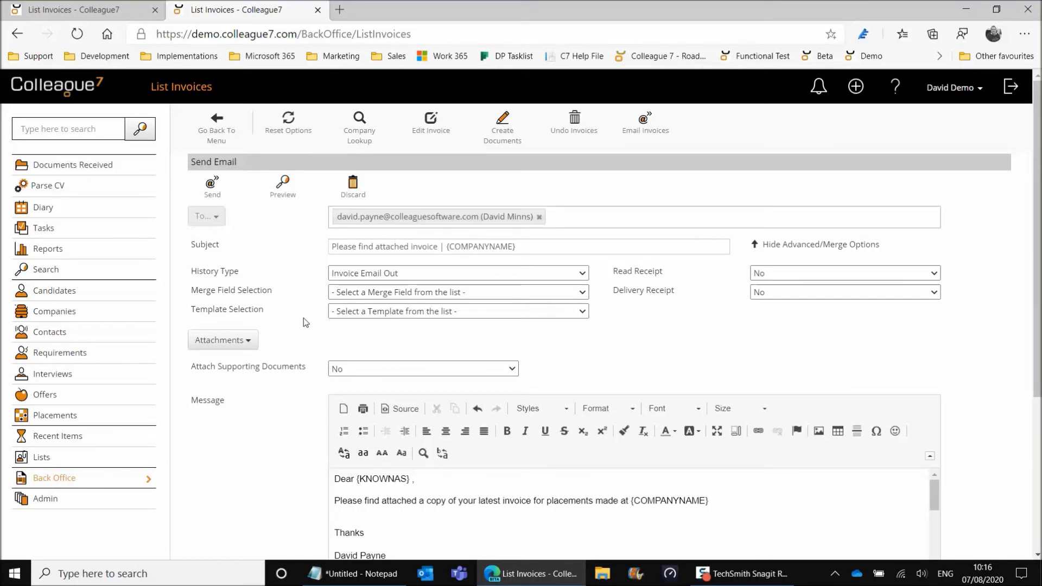
mouse_move(233, 369)
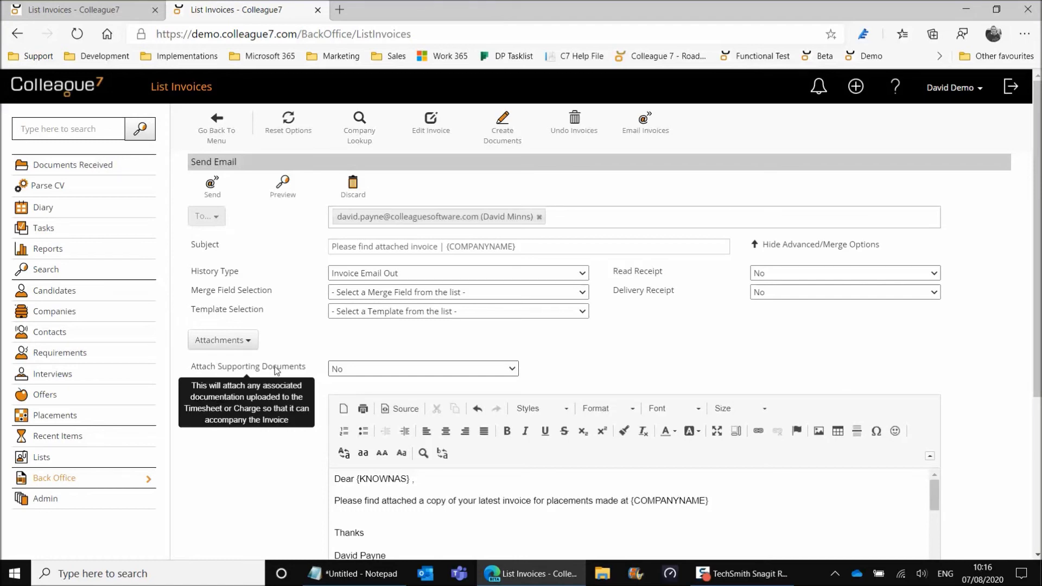
click(348, 368)
click(318, 379)
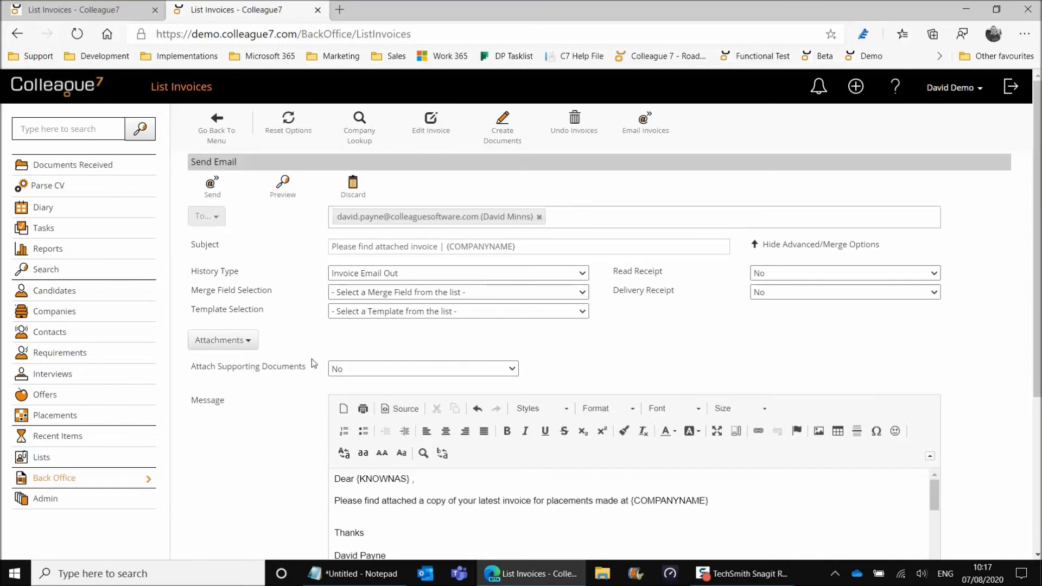
Send the invoice 1125 email to the contact and acknowledge the queued-emails notice.
click(212, 184)
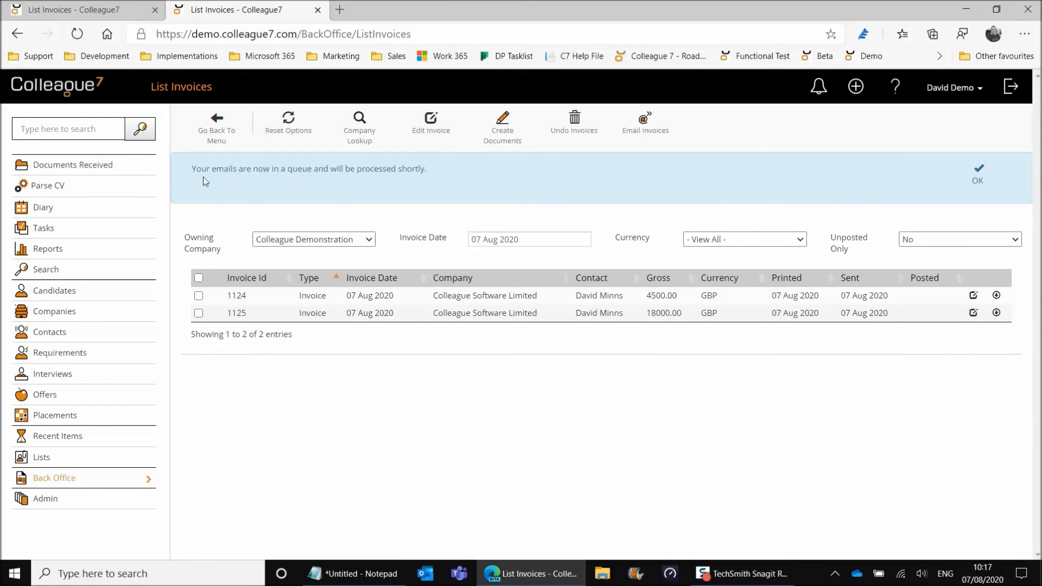
click(977, 178)
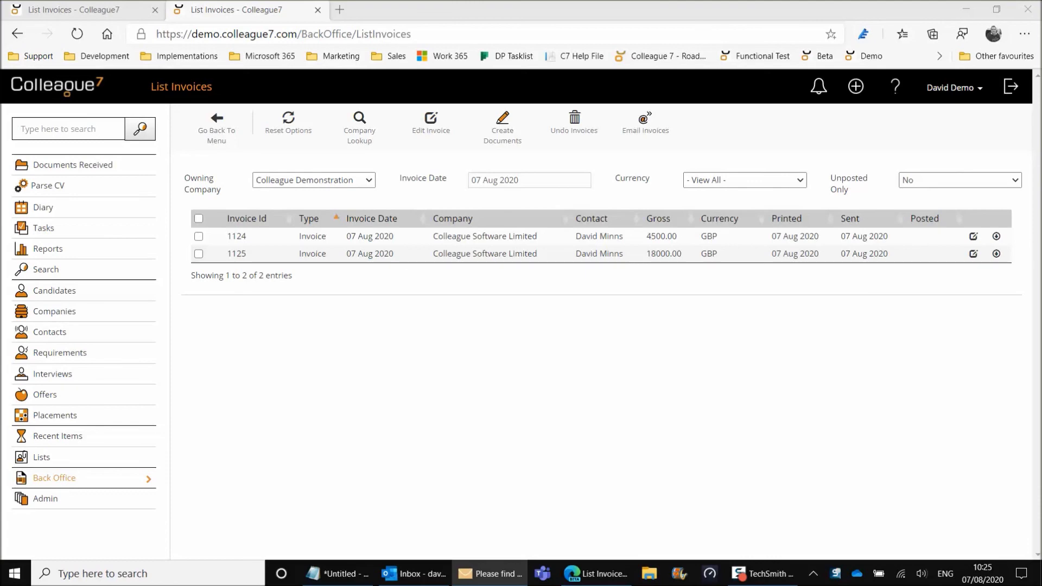
Bring up the received Outlook email and reposition its window to read the INV1125_1125.docx attachment.
click(490, 574)
drag(580, 155, 847, 84)
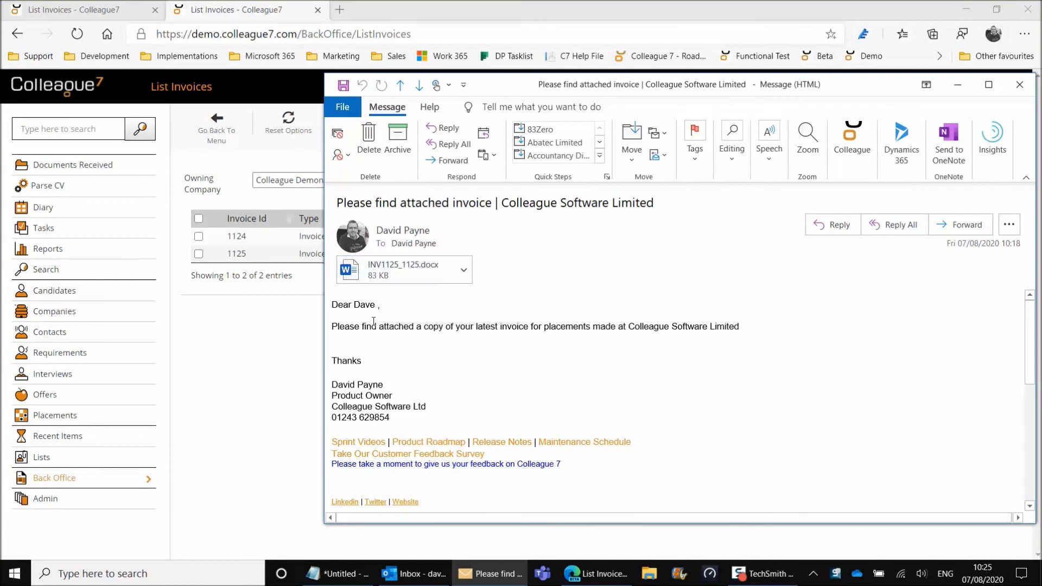
drag(862, 91, 54, 33)
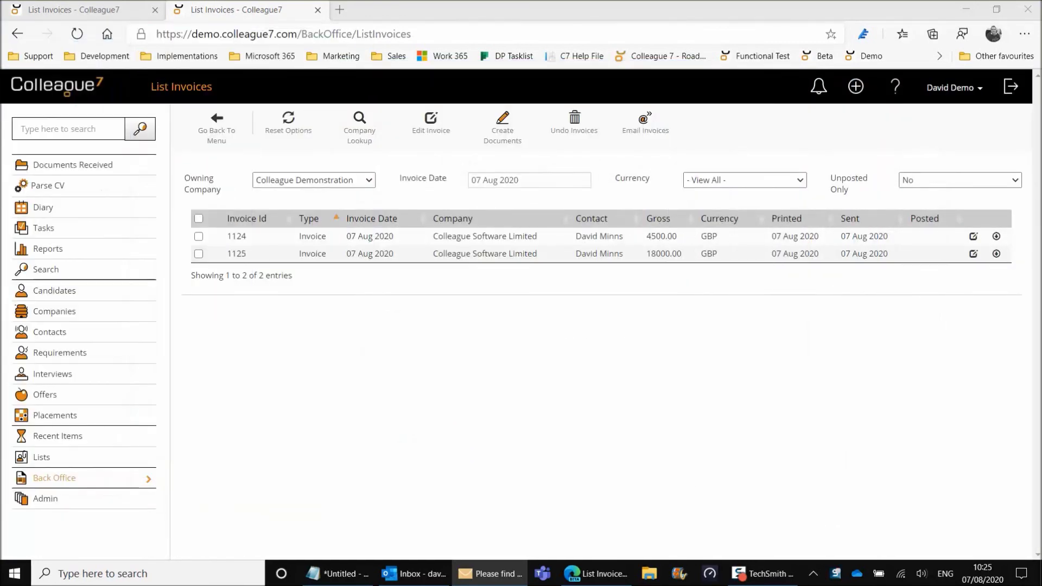